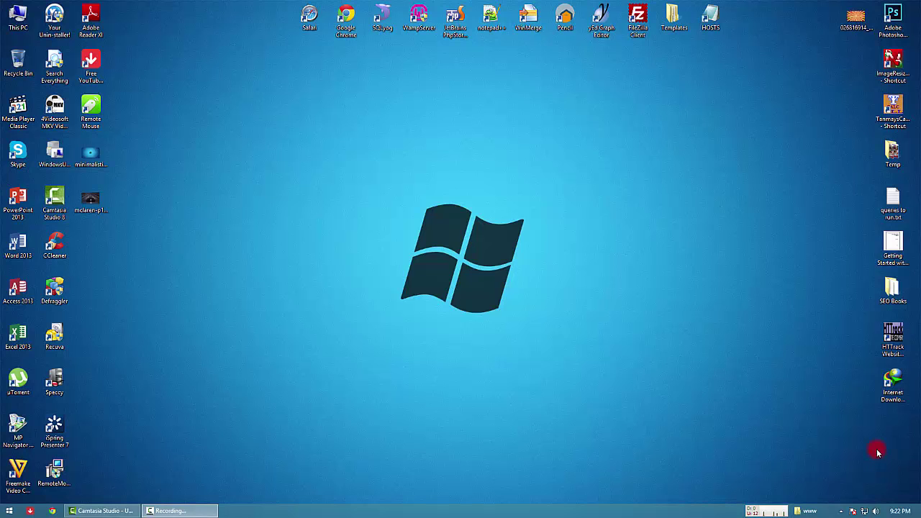
# - Turn on 'Show my desktop background on Start' in the Taskbar Properties Navigation tab
pyautogui.rightClick(540, 513)
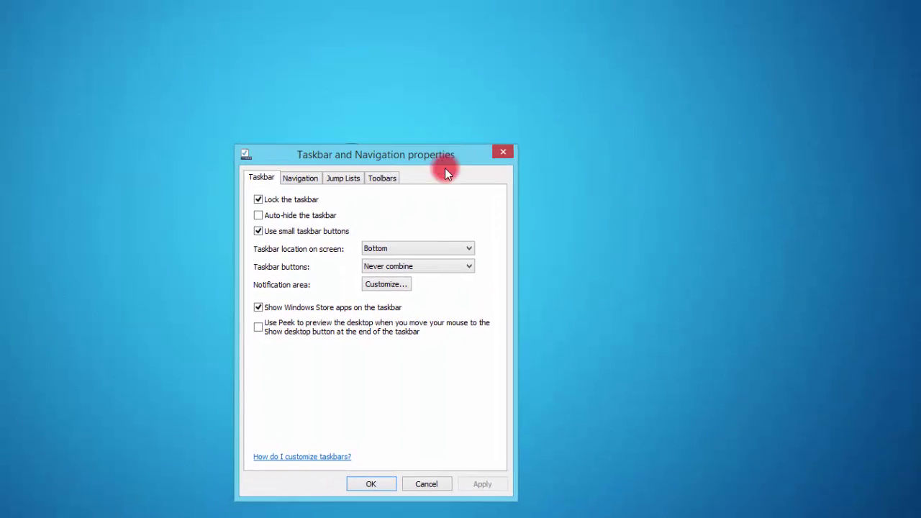
pyautogui.click(301, 179)
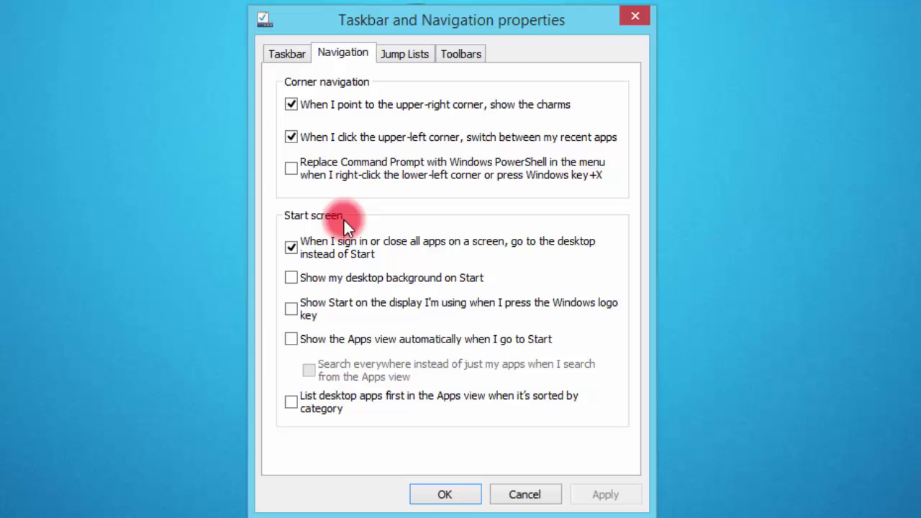
pyautogui.click(322, 285)
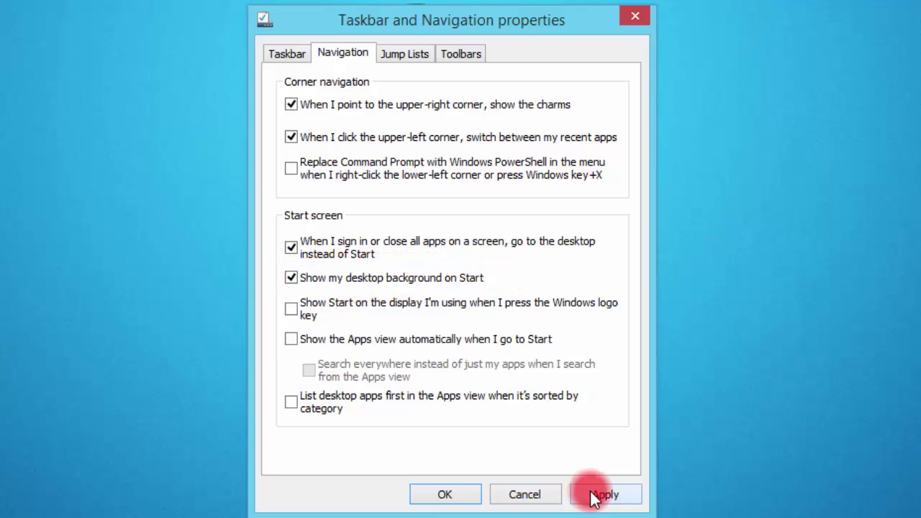
pyautogui.click(591, 496)
pyautogui.click(450, 474)
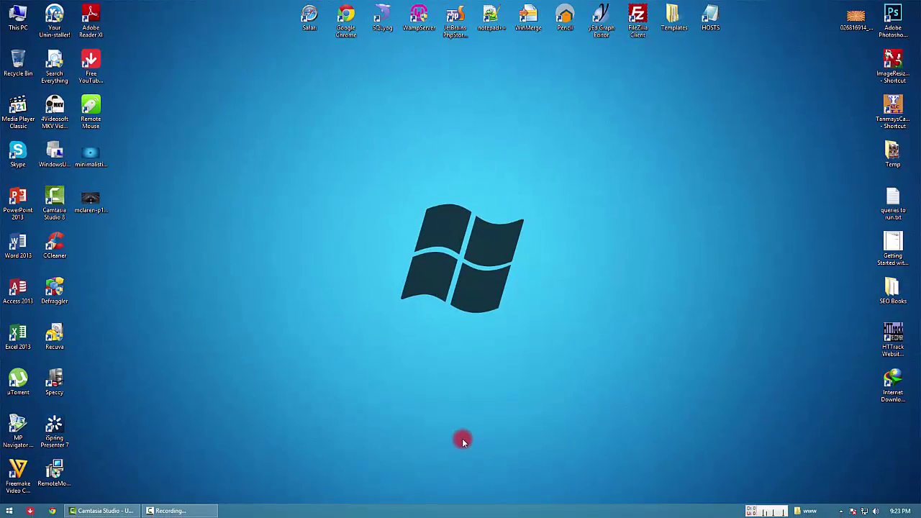
# - Switch between the Start screen and desktop twice, scrolling the tiles, ending on the desktop
pyautogui.click(9, 511)
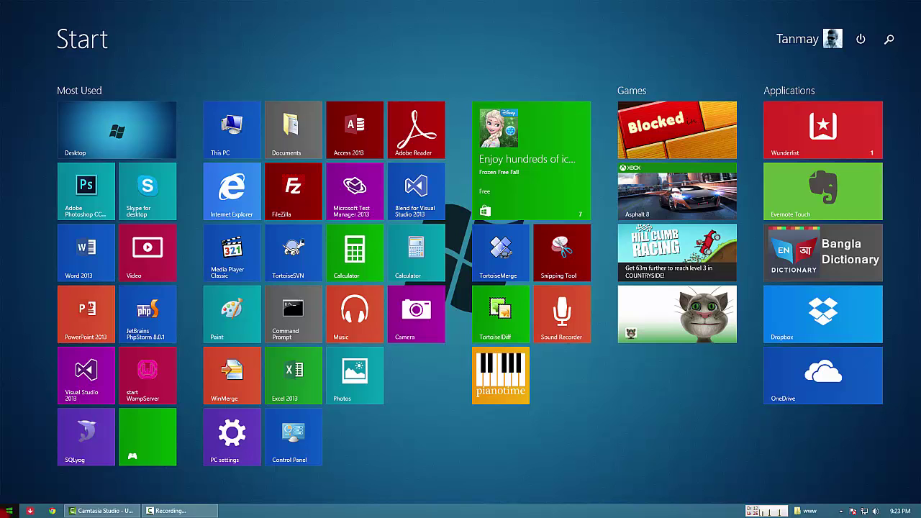
pyautogui.click(75, 148)
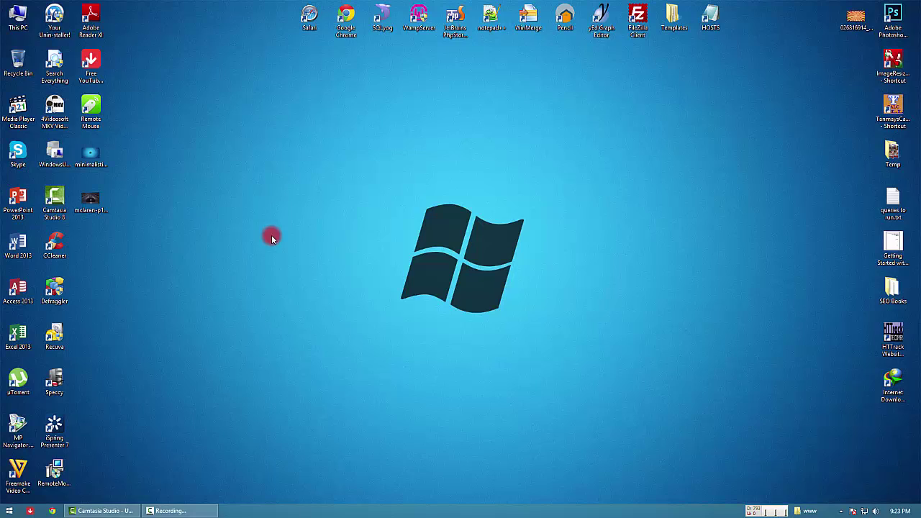
pyautogui.click(9, 510)
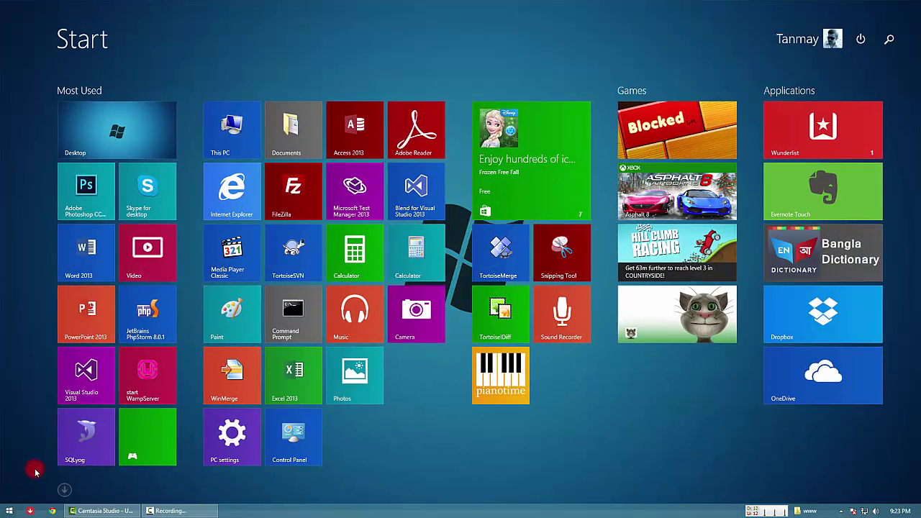
pyautogui.scroll(-1, 461, 288)
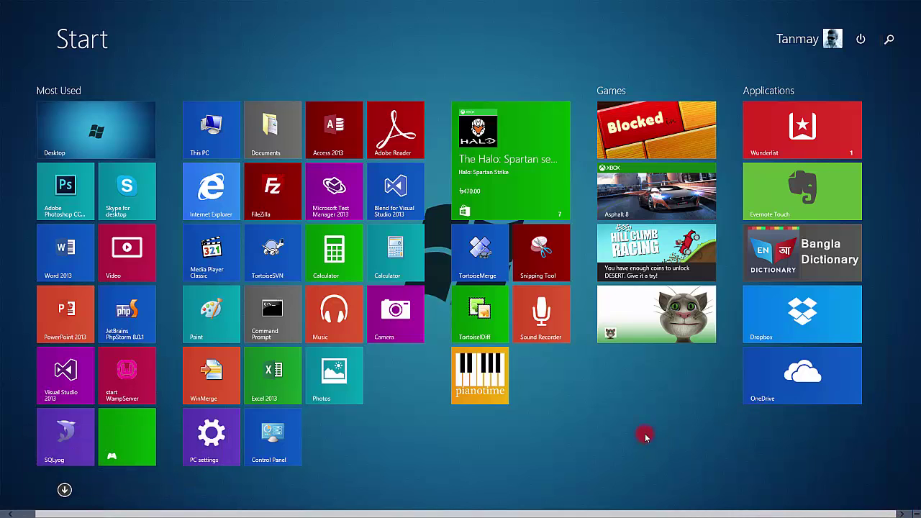
pyautogui.click(1, 4)
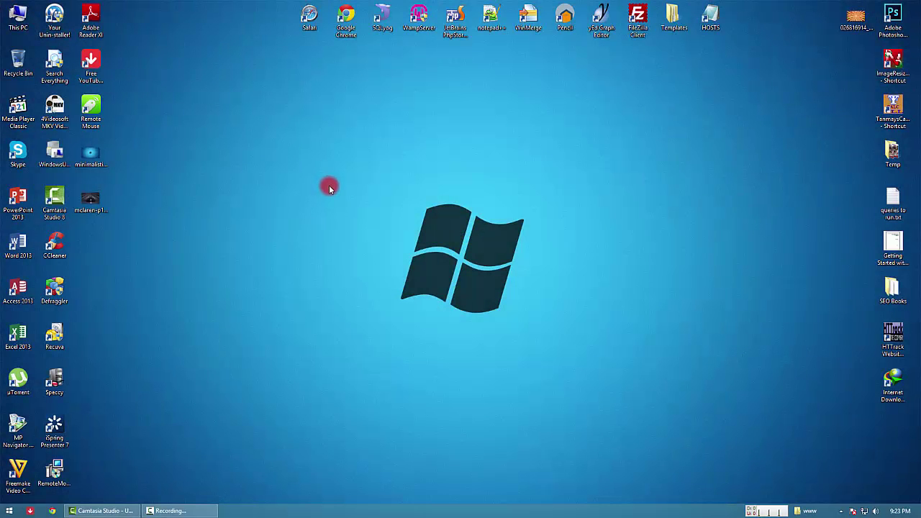
# - Uncheck 'Show my desktop background on Start' in Taskbar Properties' Navigation tab and apply
pyautogui.rightClick(458, 304)
pyautogui.click(352, 413)
pyautogui.rightClick(377, 512)
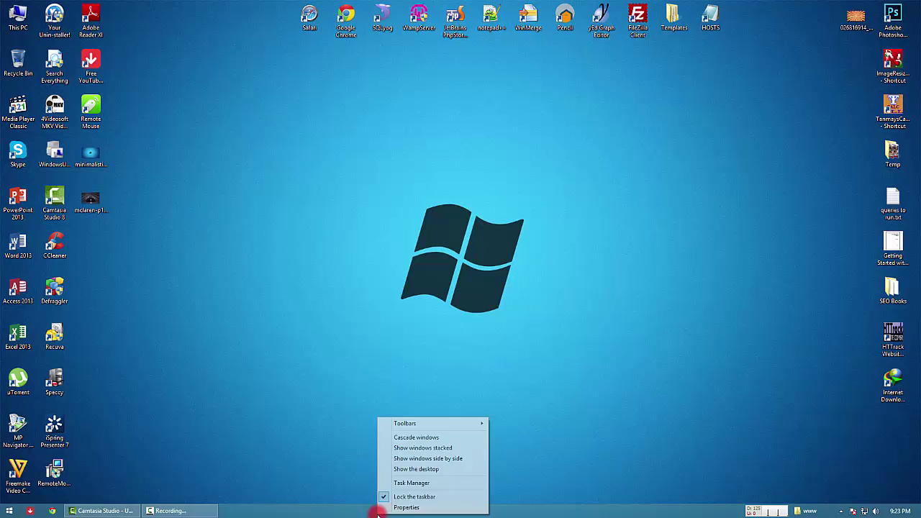
pyautogui.click(406, 506)
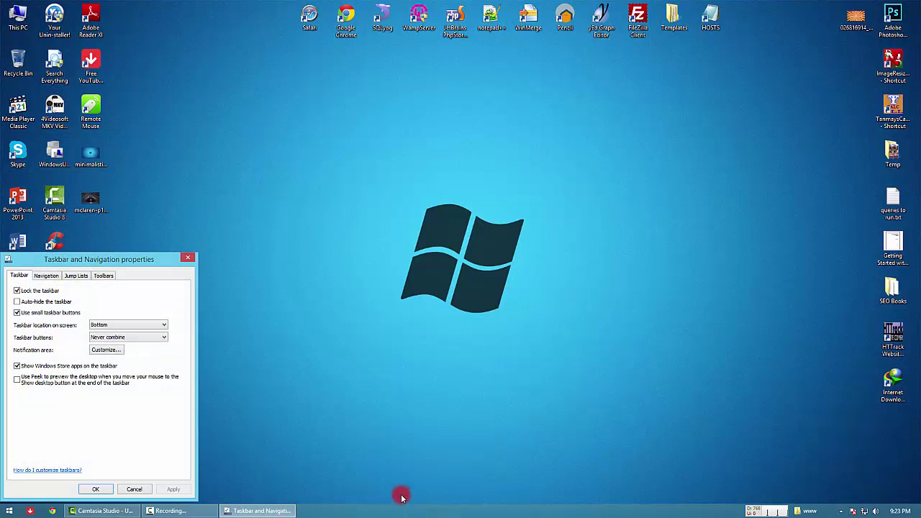
pyautogui.click(46, 276)
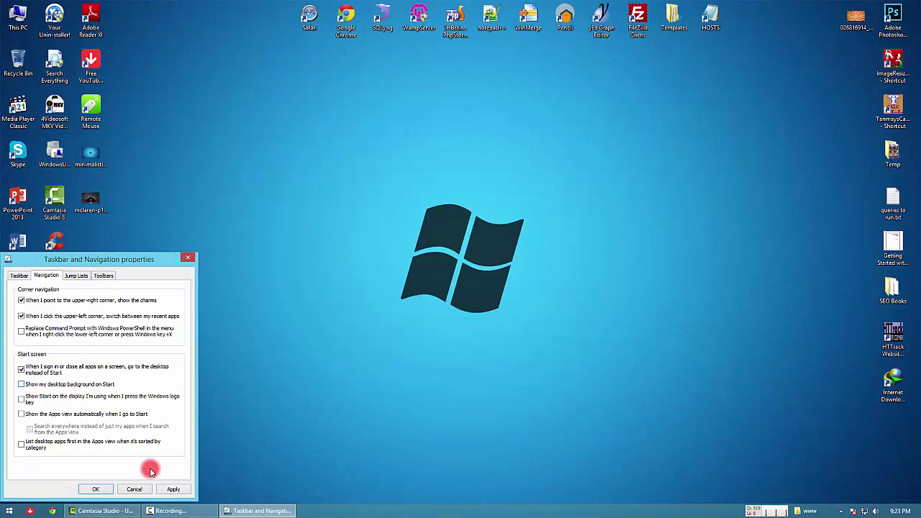
pyautogui.click(173, 488)
pyautogui.click(95, 488)
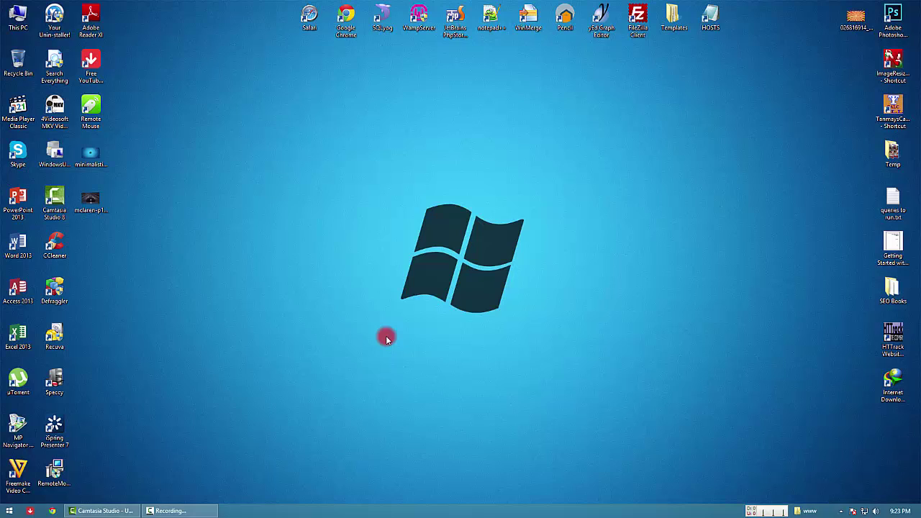
# - Search Start for 'start' and open 'Change the background and colors on Start'
pyautogui.click(9, 511)
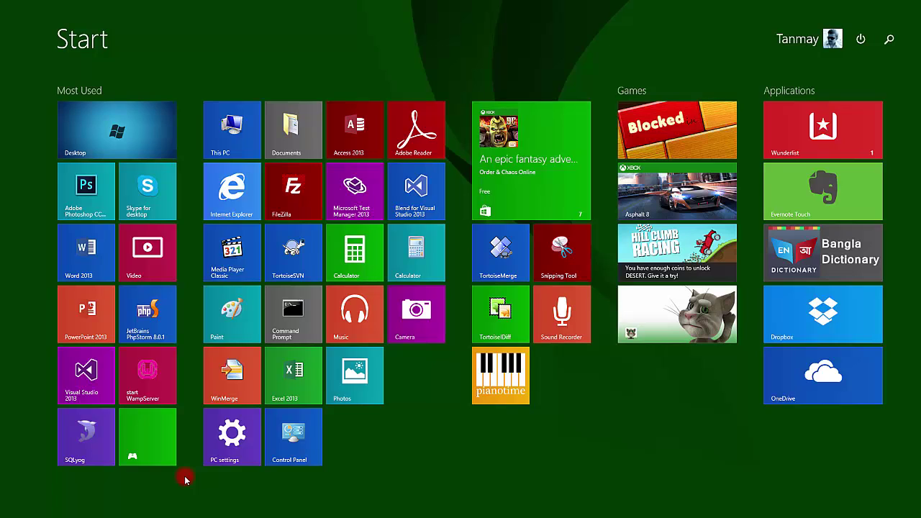
pyautogui.write('s')
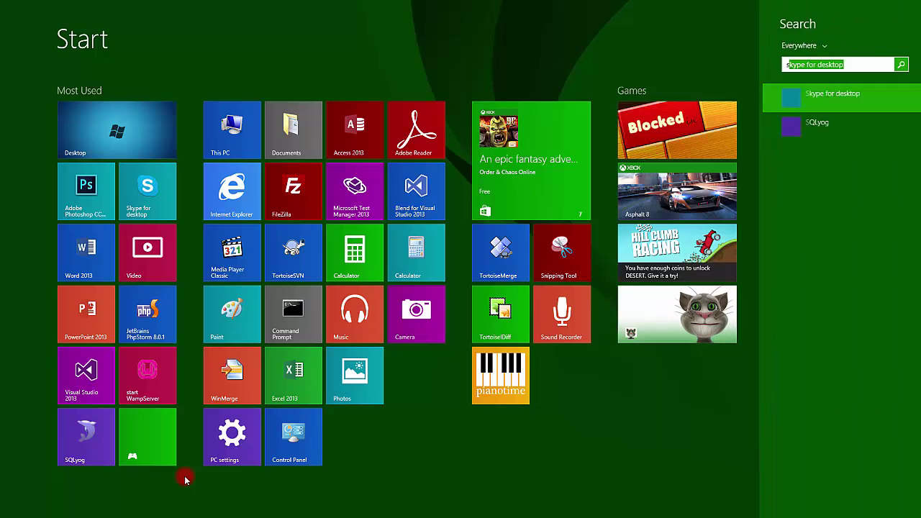
pyautogui.write('tart WampServer')
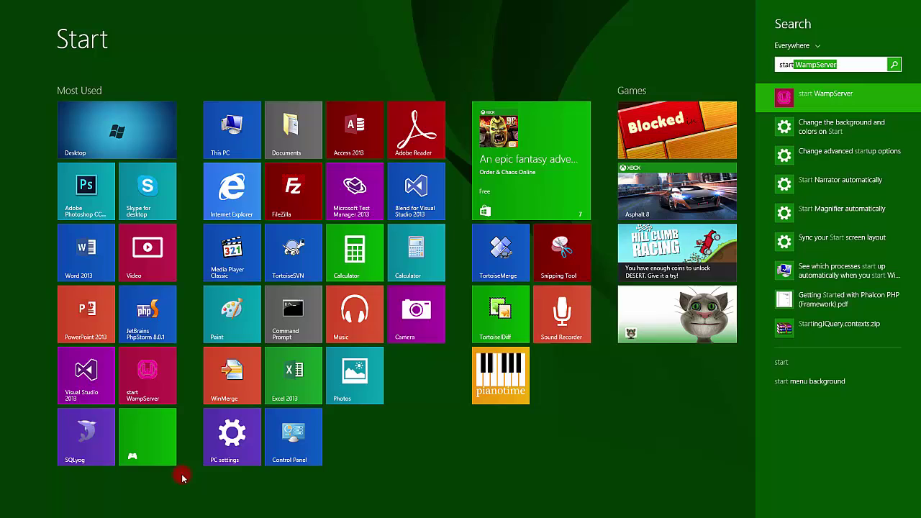
pyautogui.press('Down')
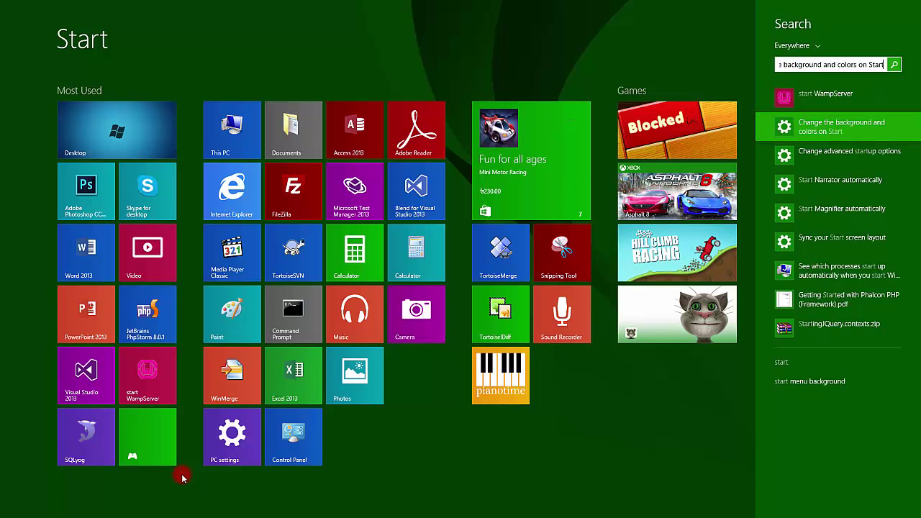
pyautogui.press('Return')
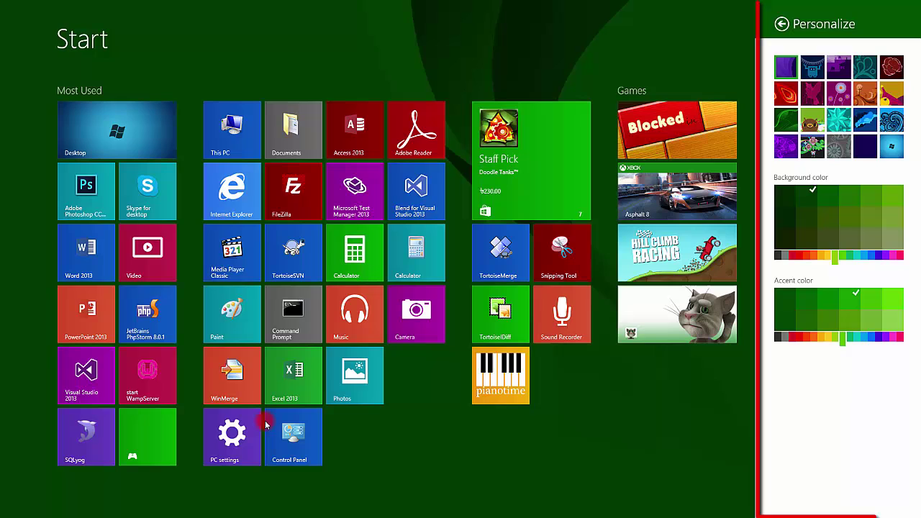
# - Try several Start background patterns, settling on the Windows-logo design with grey colours
pyautogui.click(812, 67)
pyautogui.click(865, 67)
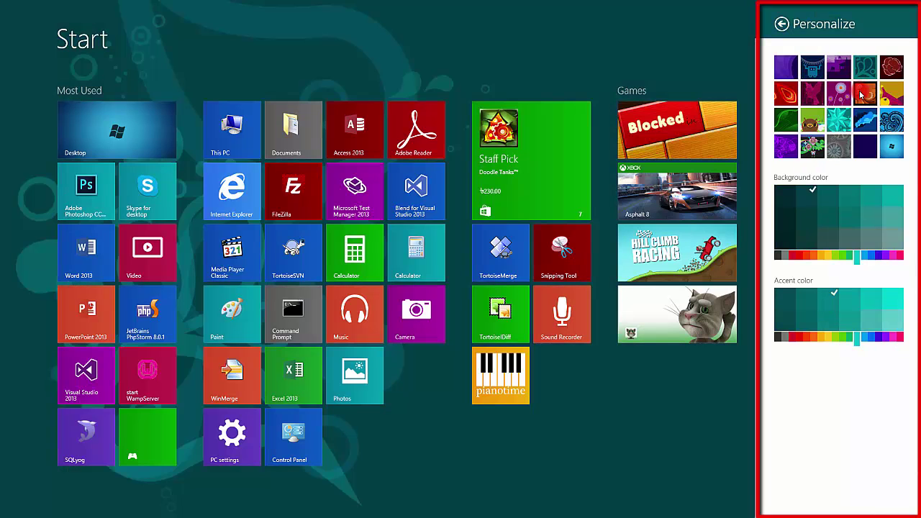
pyautogui.click(863, 93)
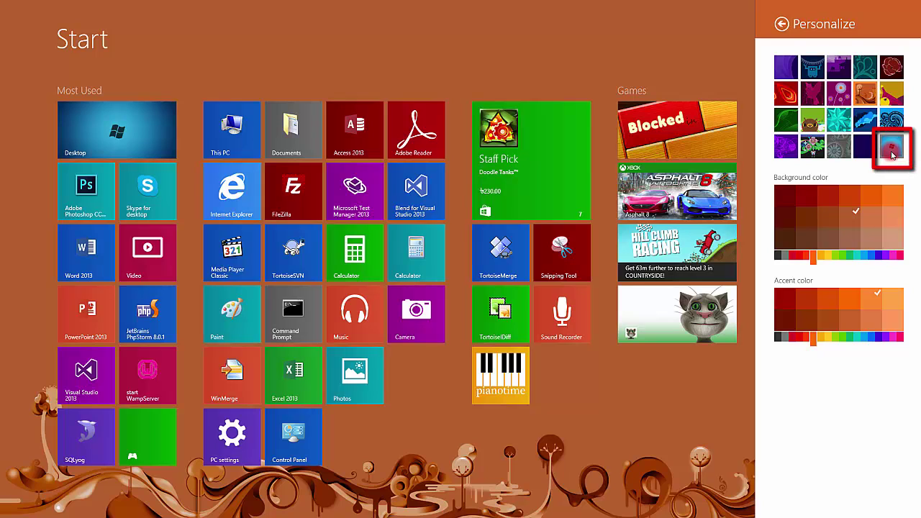
pyautogui.click(891, 148)
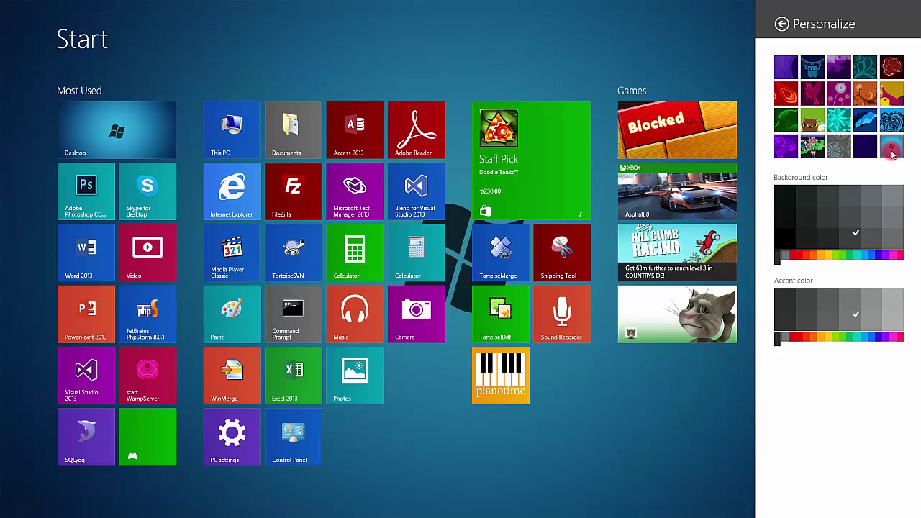
pyautogui.click(790, 207)
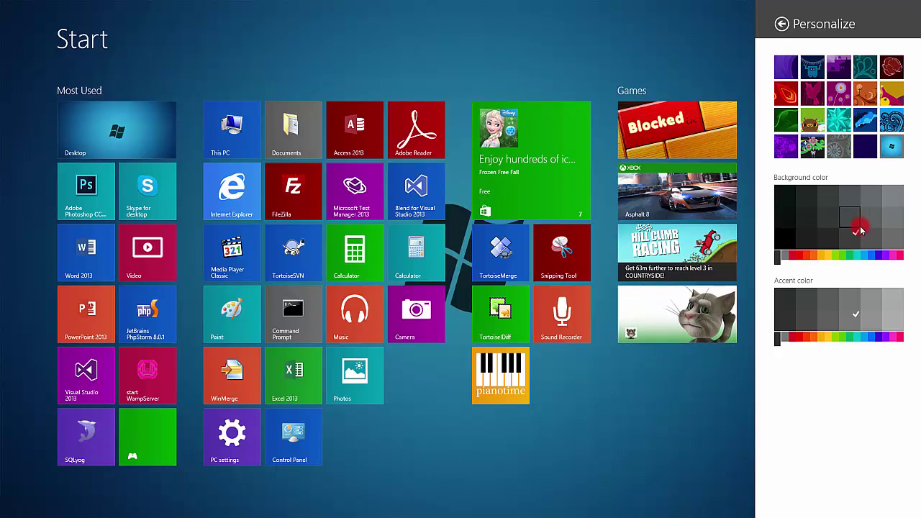
# - Try green, magenta and blue hues and the green leaf pattern for Start
pyautogui.click(843, 255)
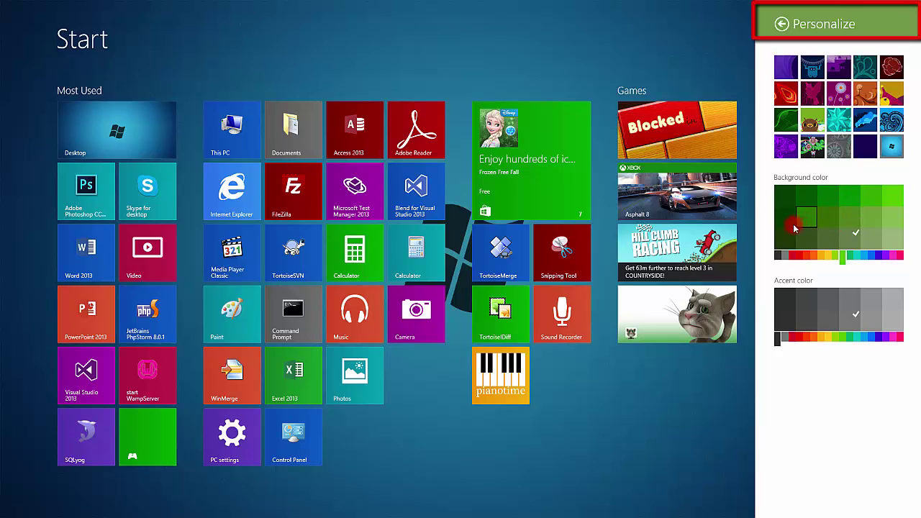
pyautogui.click(899, 255)
pyautogui.click(877, 211)
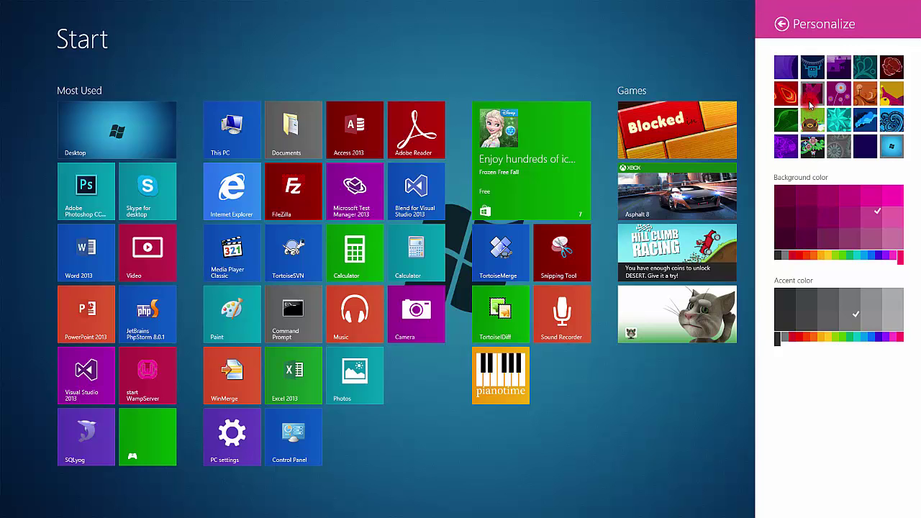
pyautogui.click(790, 123)
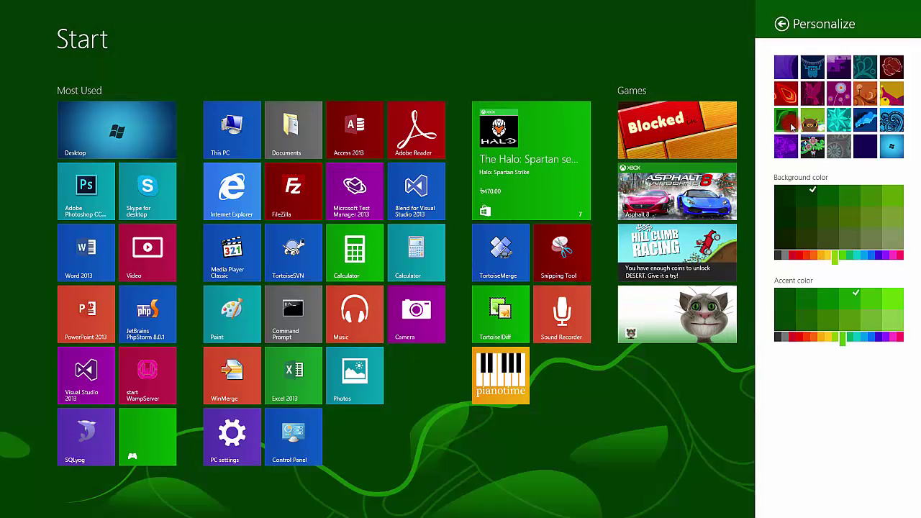
pyautogui.click(870, 256)
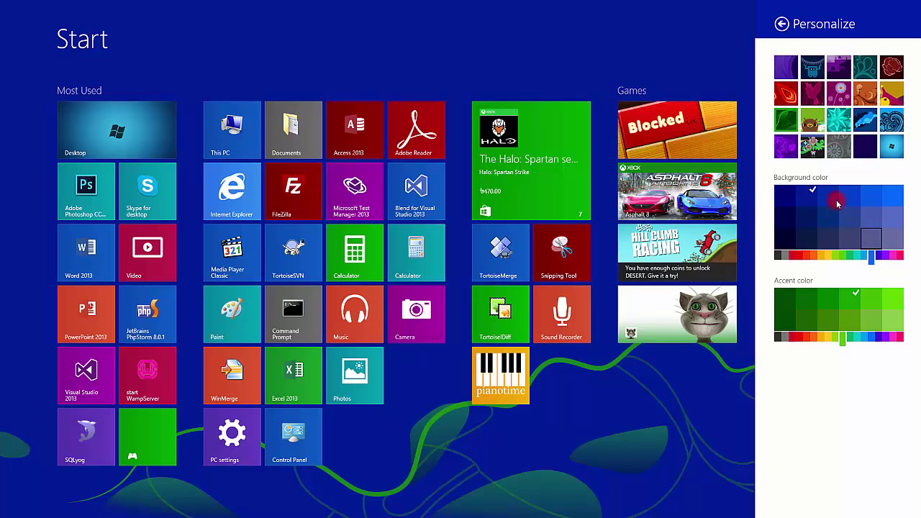
pyautogui.click(870, 193)
pyautogui.click(809, 212)
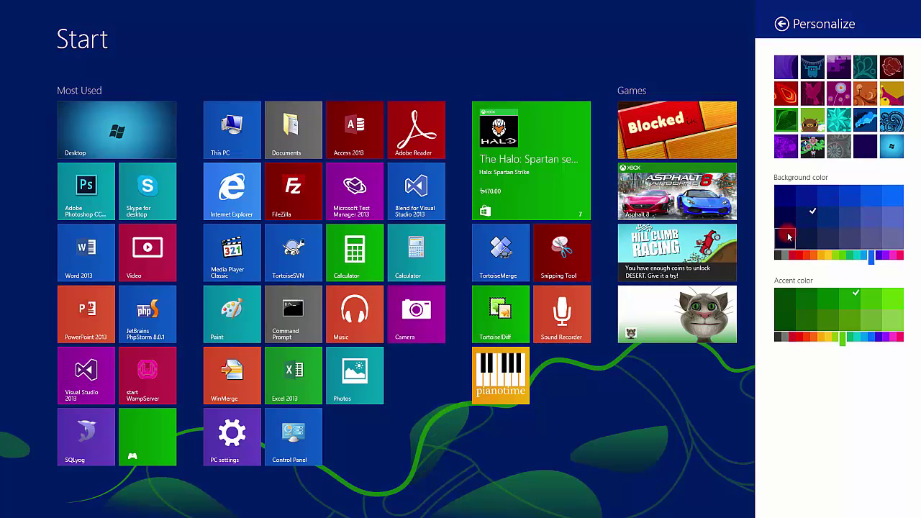
pyautogui.click(858, 194)
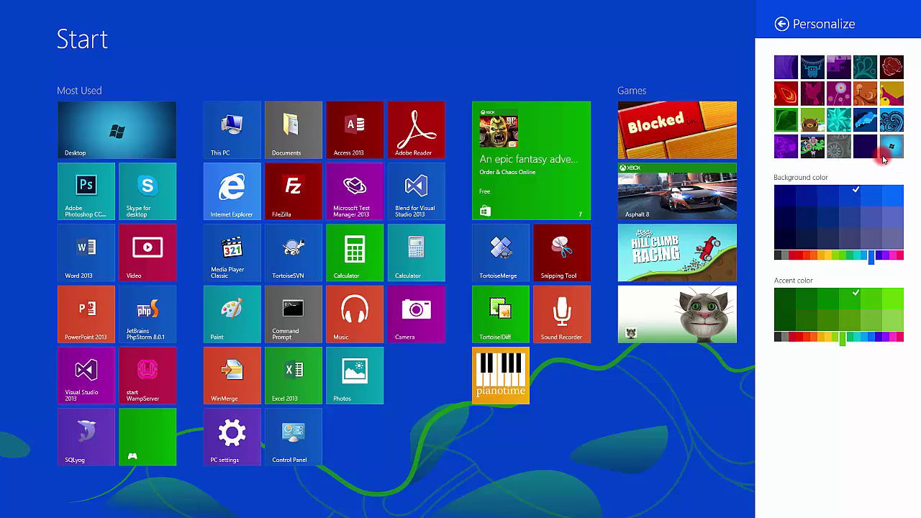
# - Return to the Windows-logo design and pick a darker grey background shade
pyautogui.click(892, 147)
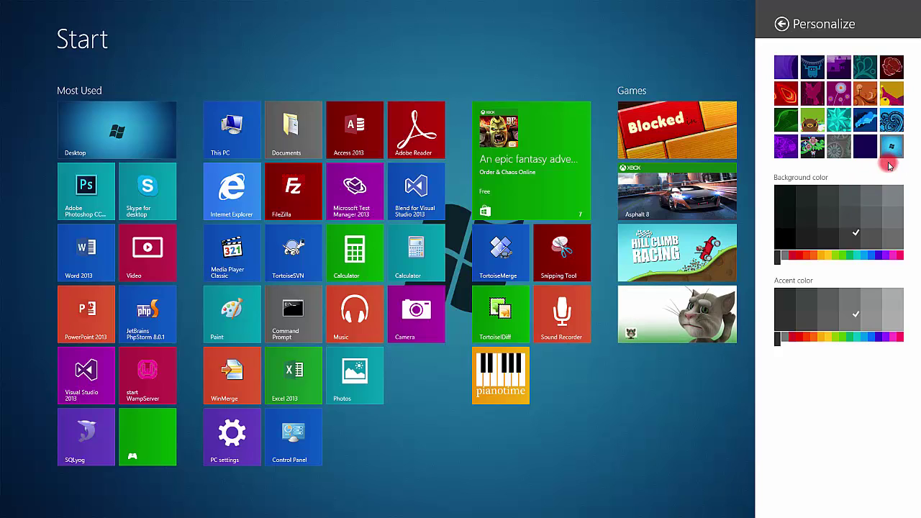
pyautogui.click(808, 210)
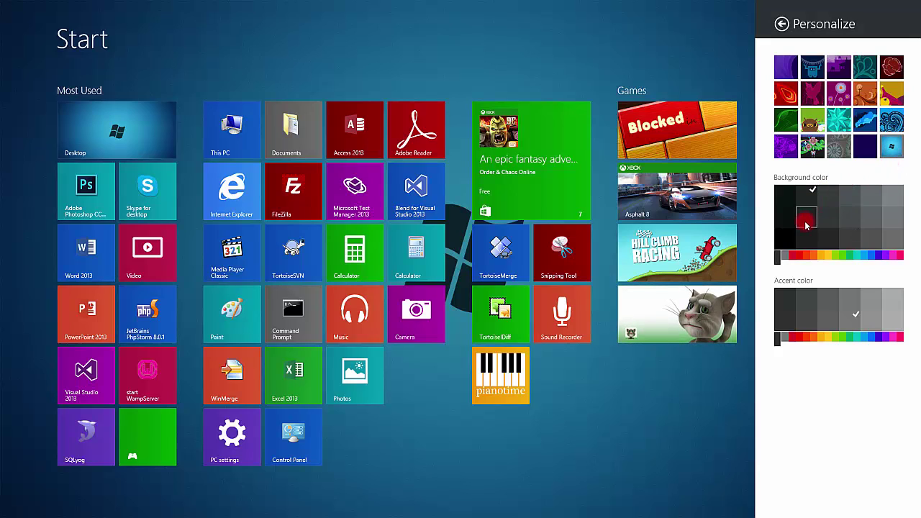
pyautogui.click(796, 236)
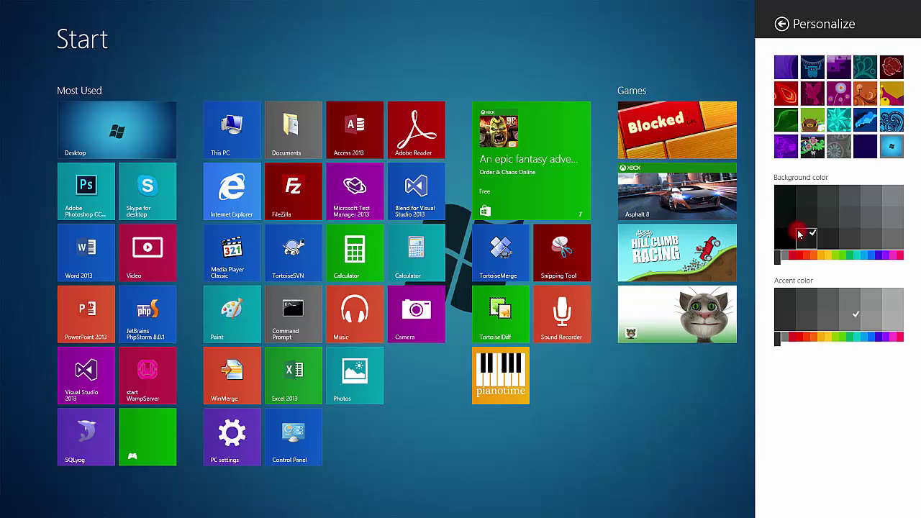
# - Set the sports car photo as desktop wallpaper and confirm it appears behind Start
pyautogui.click(340, 34)
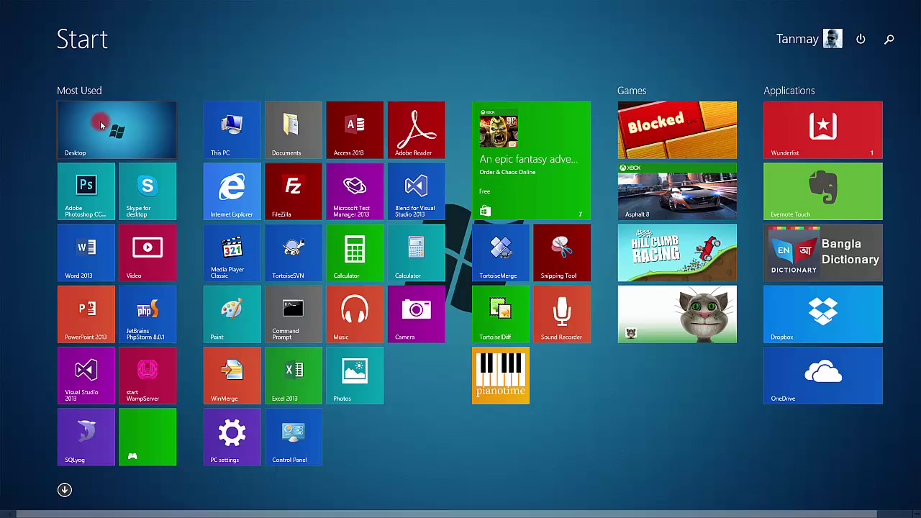
pyautogui.press('super')
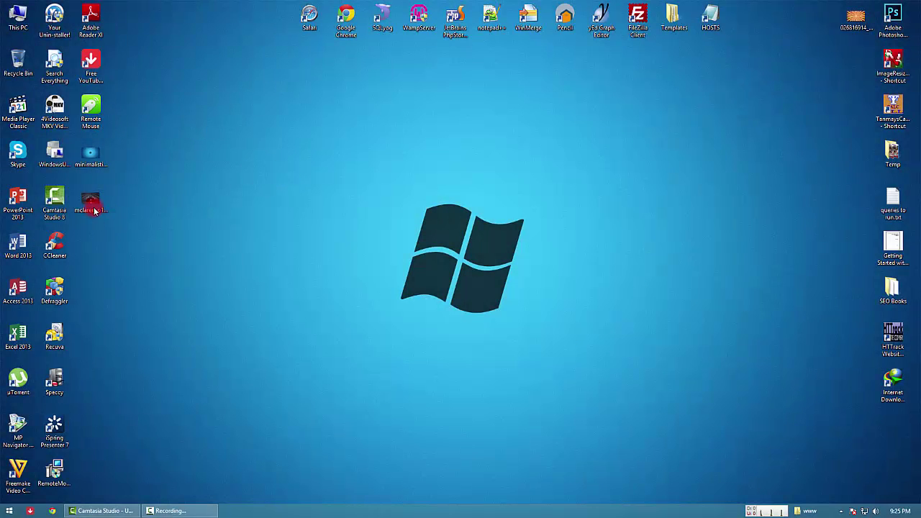
pyautogui.rightClick(91, 205)
pyautogui.click(123, 222)
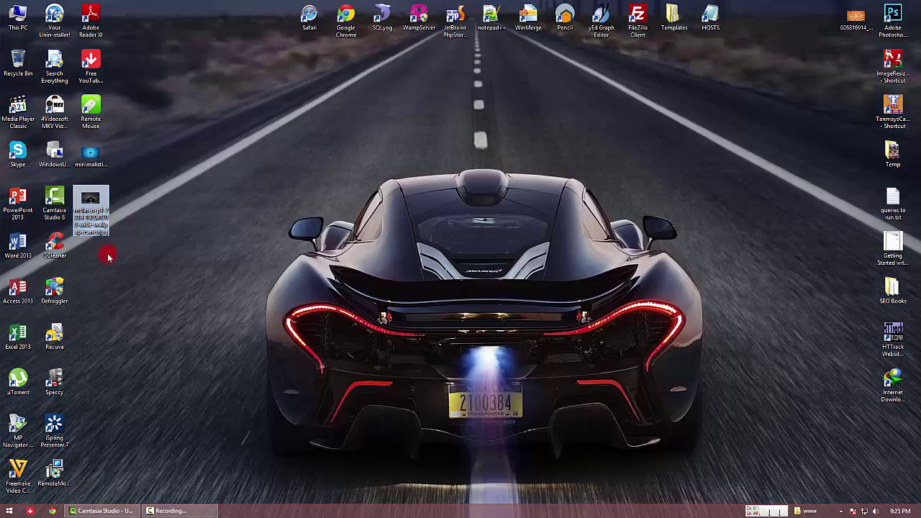
pyautogui.press('super')
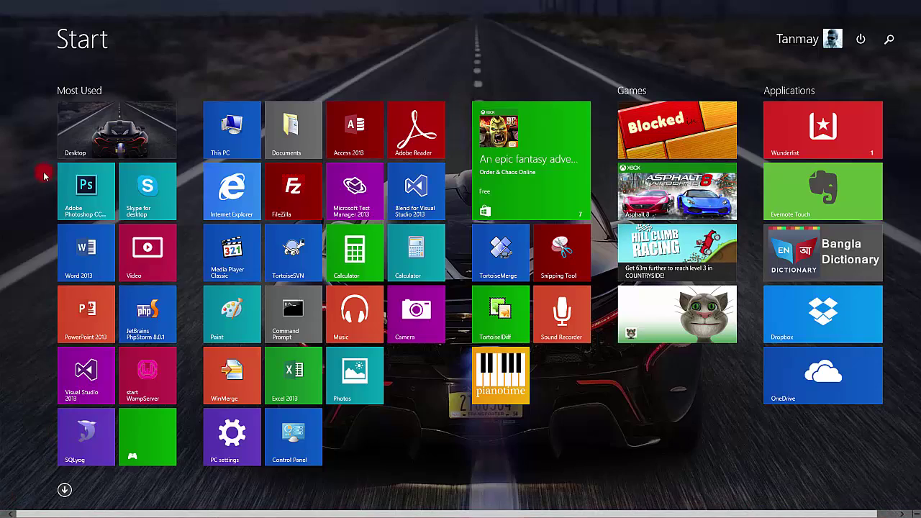
pyautogui.click(123, 143)
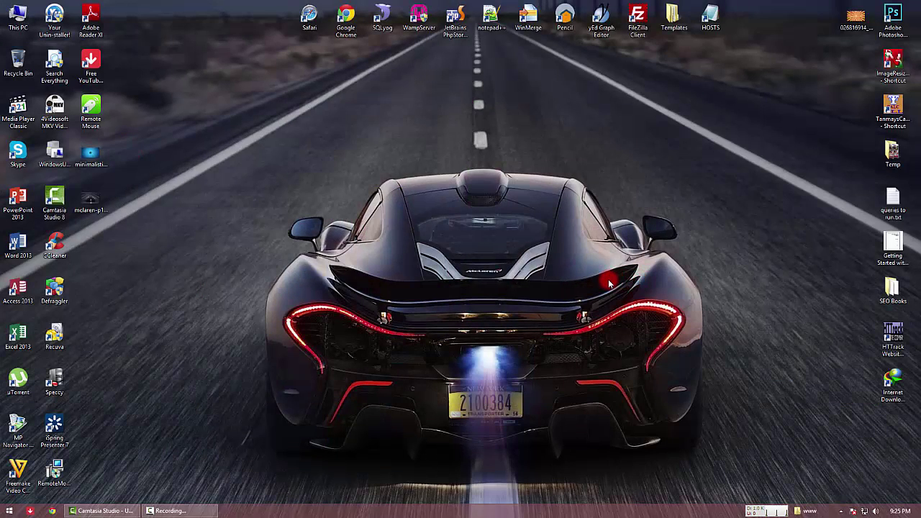